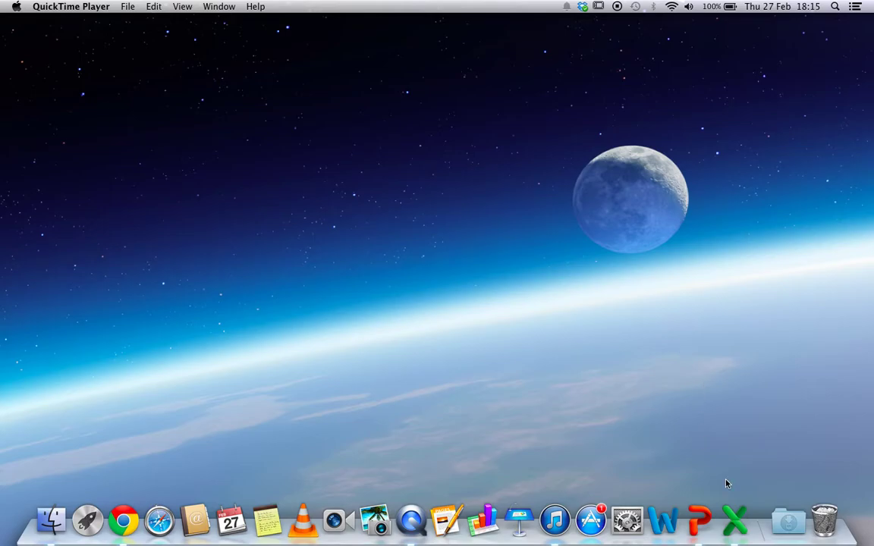
Launch Tracker, load slope steep.MOV from the Downloads folder, and enlarge the window
click(80, 504)
click(776, 339)
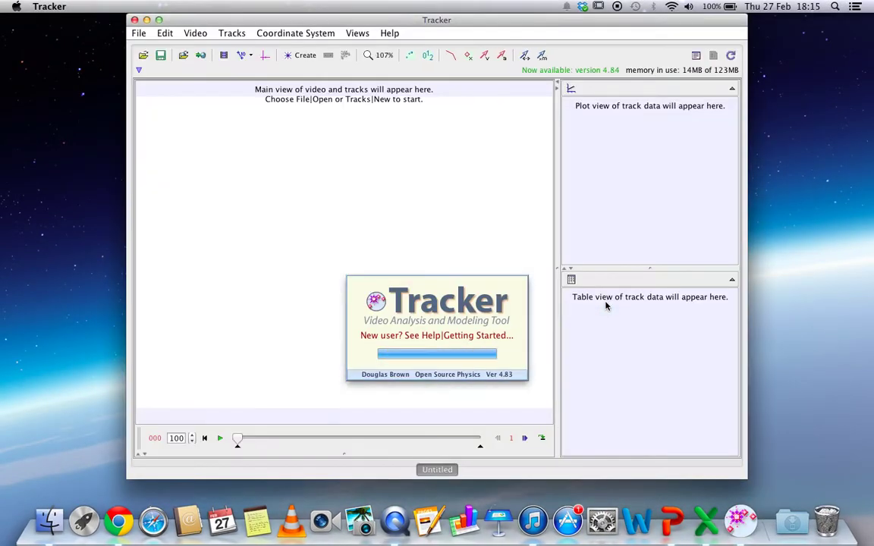
click(791, 521)
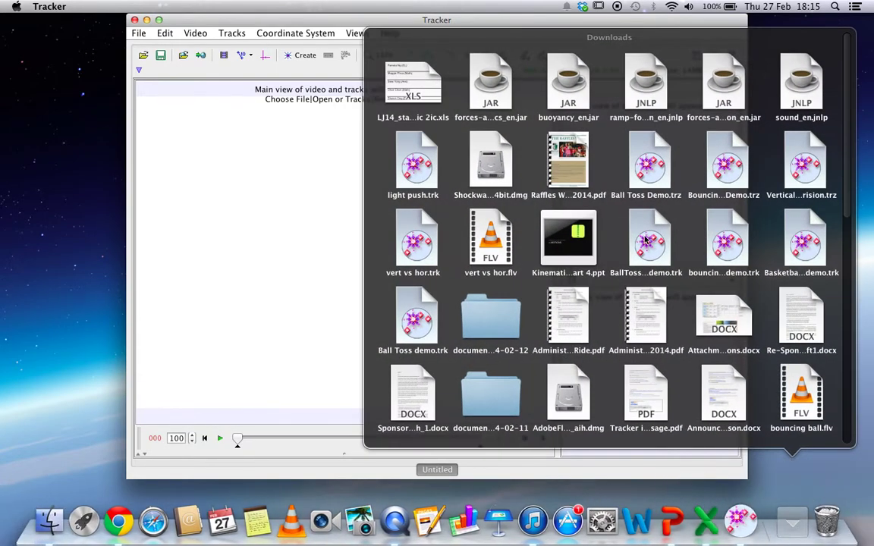
click(491, 318)
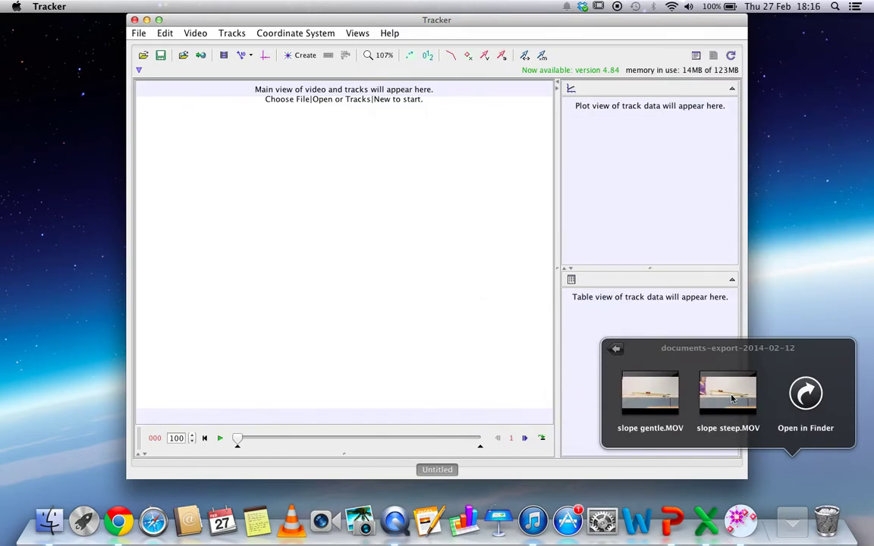
drag(733, 398, 277, 211)
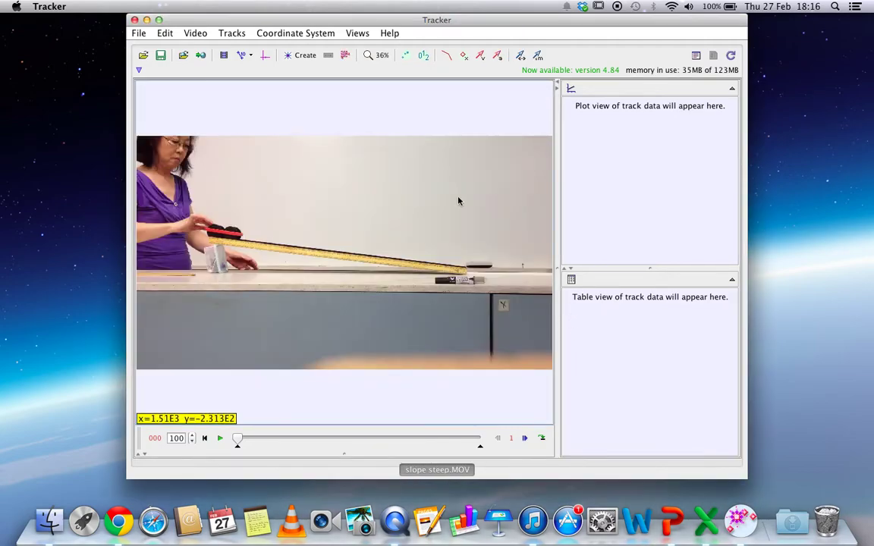
click(158, 19)
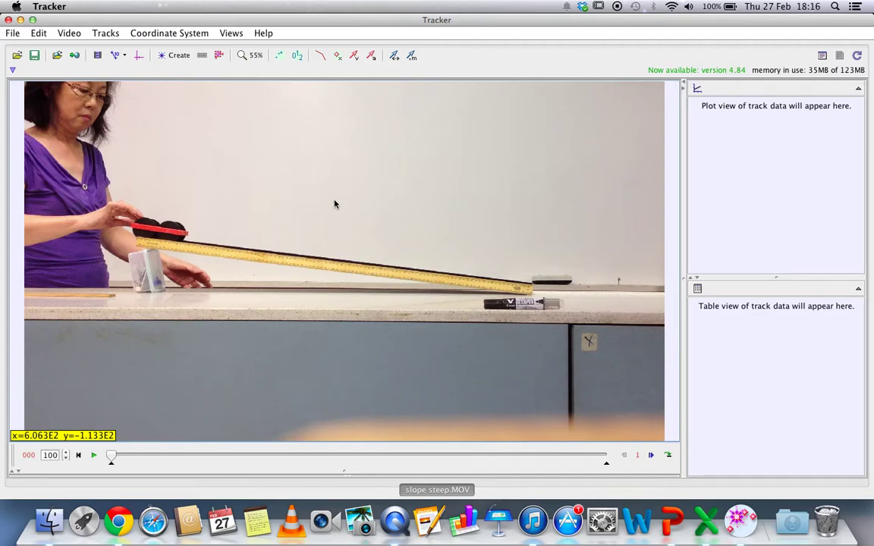
Add a calibration stick and drag its ends roughly to the ruler's top and bottom ends
click(179, 55)
mouse_move(228, 212)
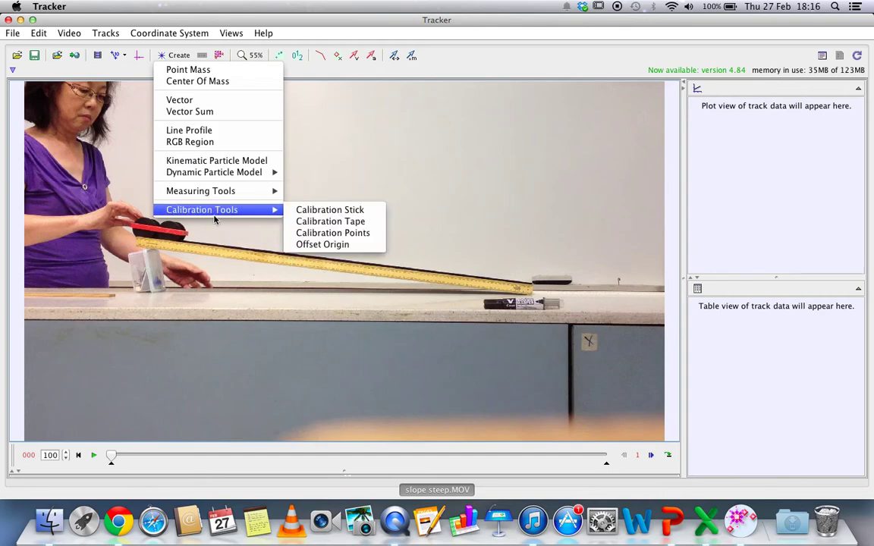
click(319, 211)
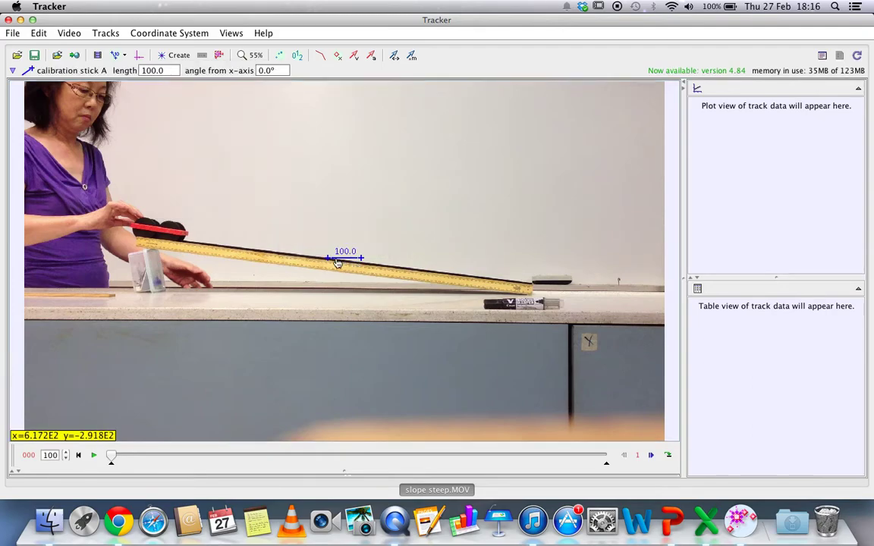
drag(329, 259, 141, 245)
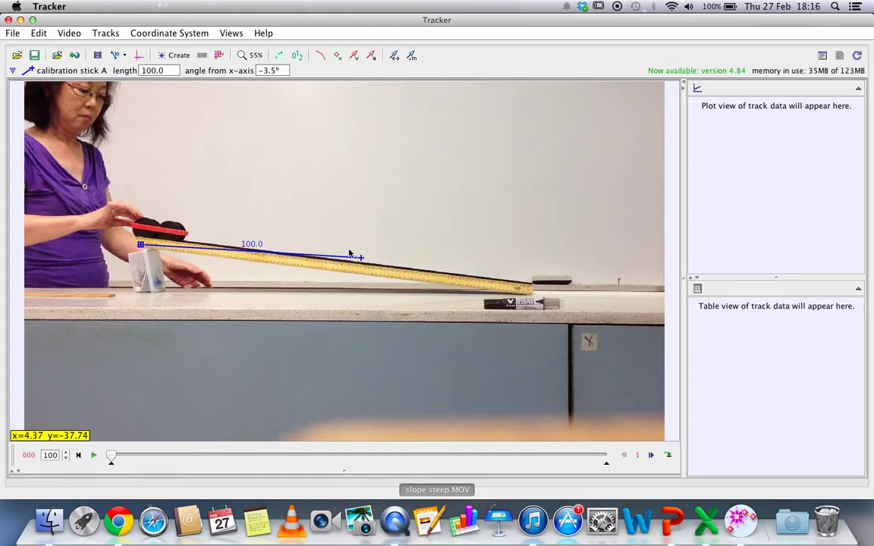
drag(362, 260, 531, 293)
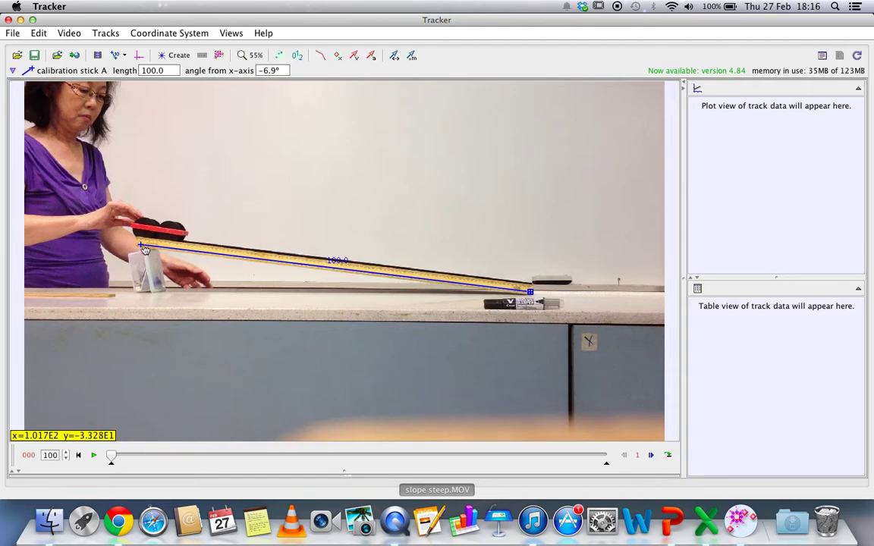
Fine-tune both stick ends onto the ruler's ends, giving length 100.0 at -7.0°
drag(143, 248, 138, 245)
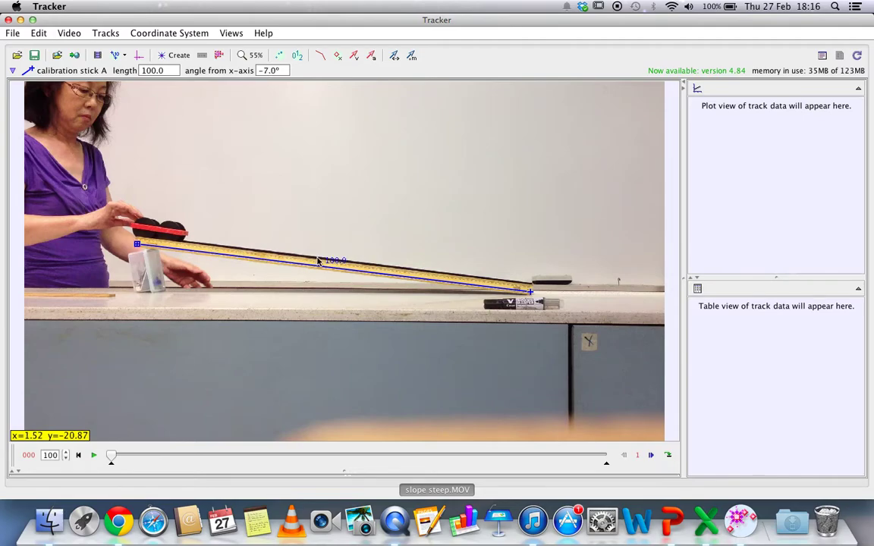
drag(326, 271, 324, 275)
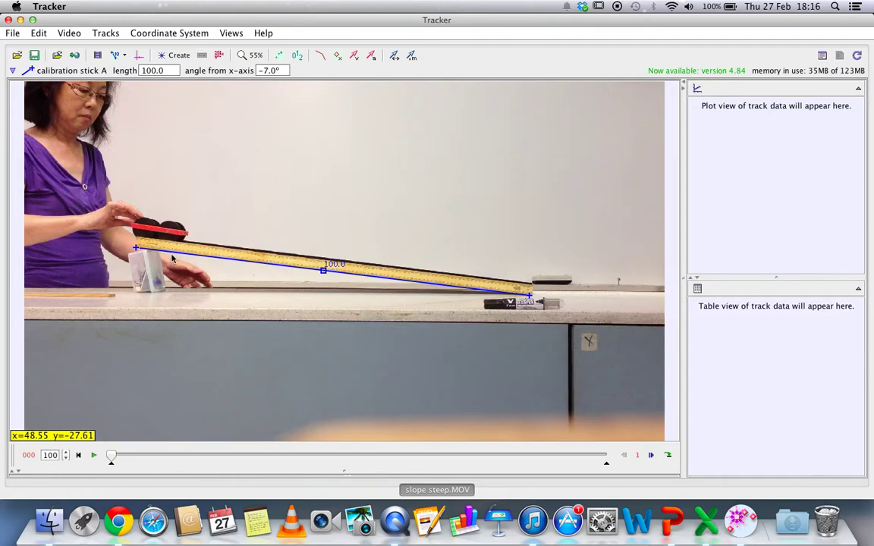
scroll(118, 244, down, 1)
scroll(117, 244, up, 2)
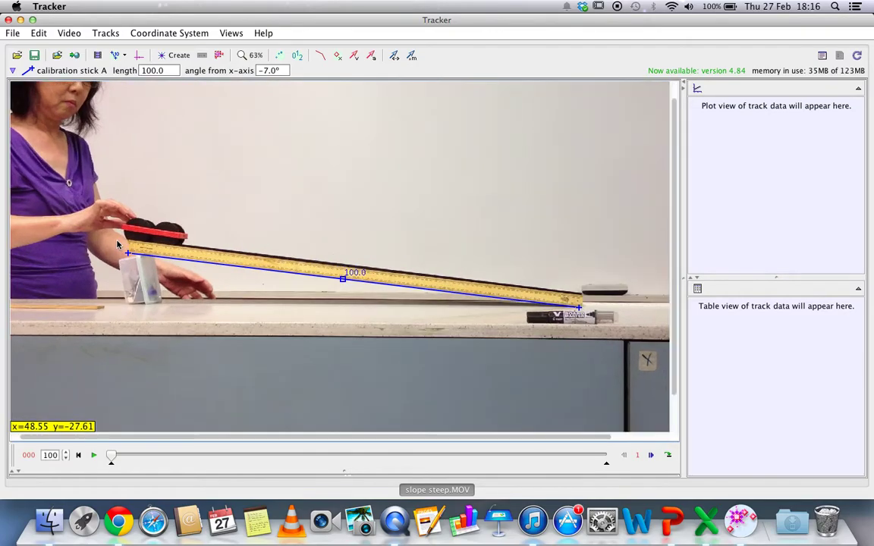
scroll(118, 244, up, 8)
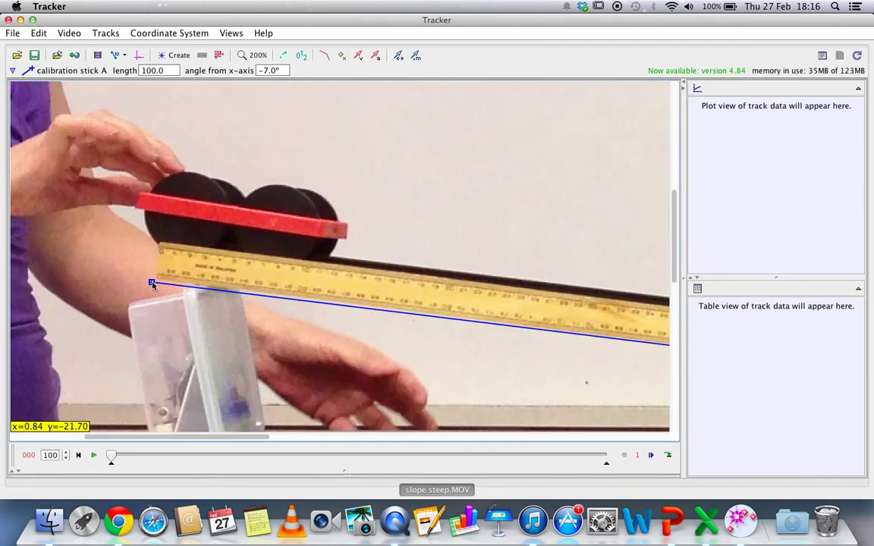
drag(152, 283, 159, 281)
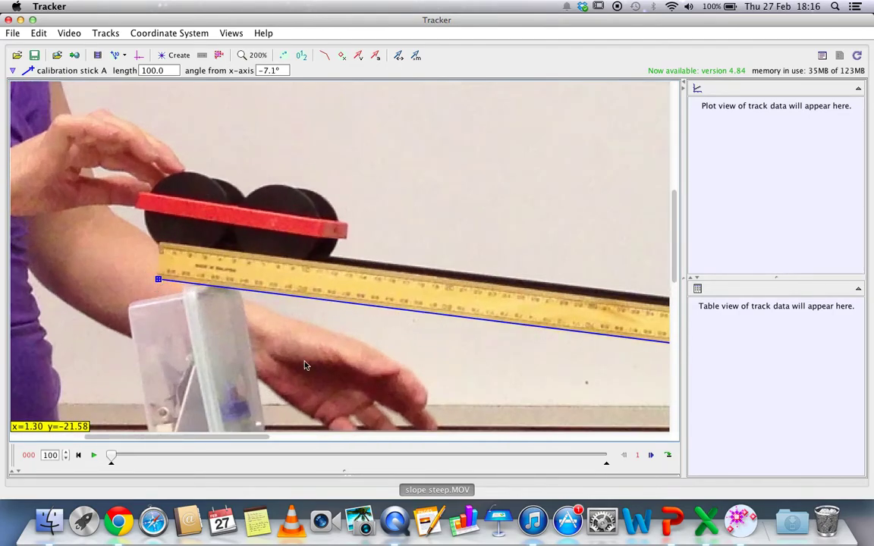
drag(256, 443, 528, 460)
drag(673, 259, 672, 316)
drag(625, 252, 636, 253)
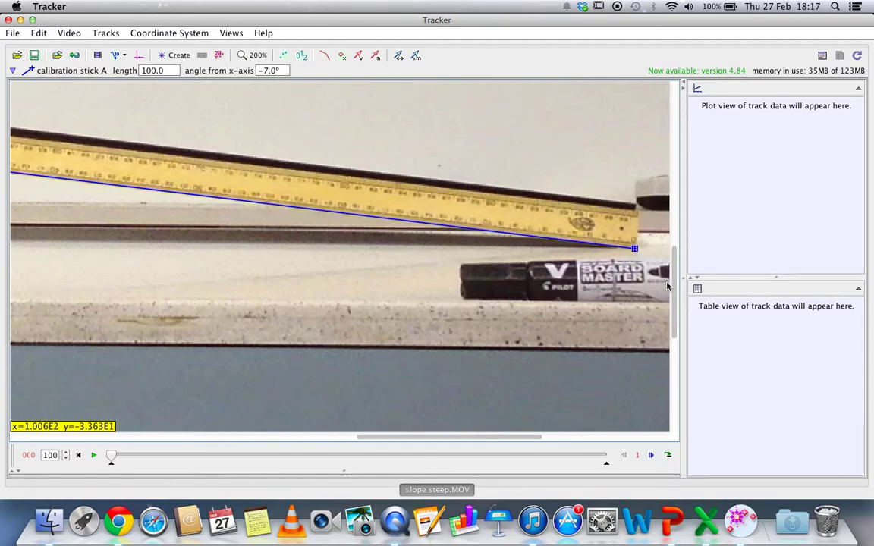
scroll(409, 314, down, 10)
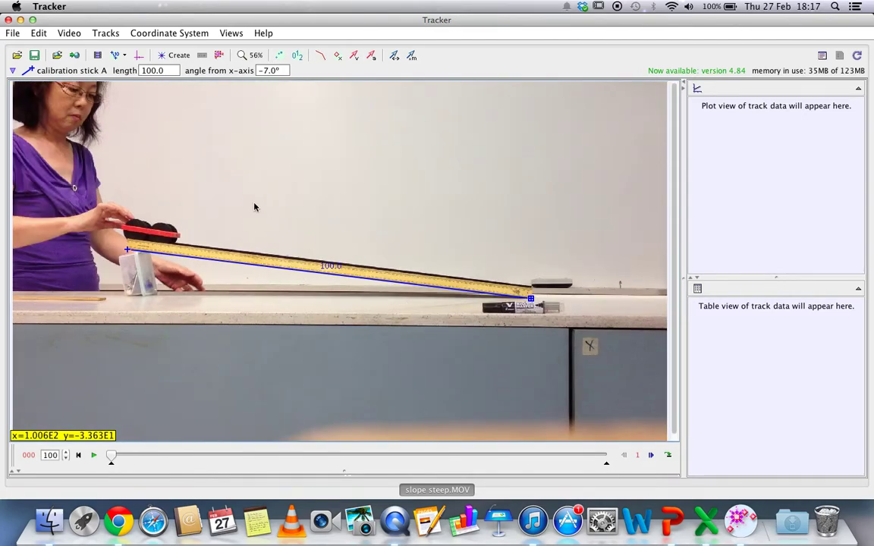
Add a point mass track renamed Cart, then display the coordinate axes
click(172, 55)
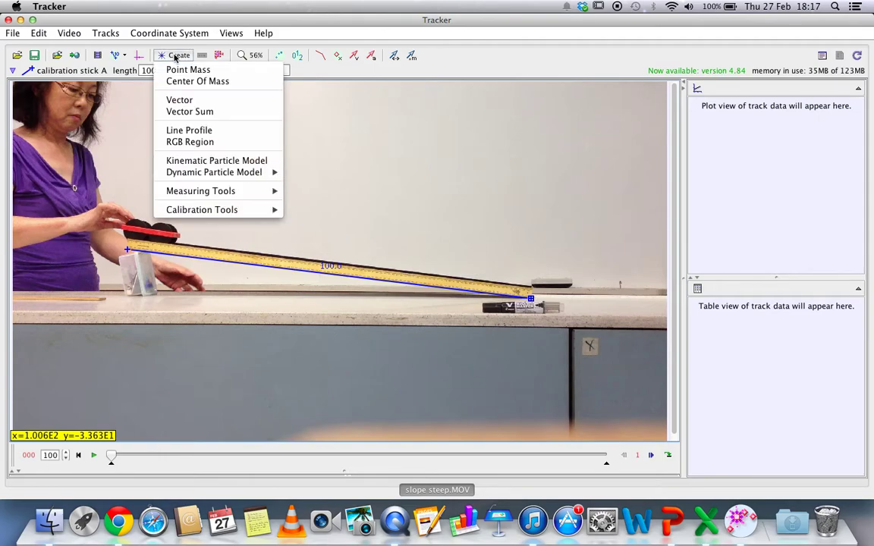
click(180, 70)
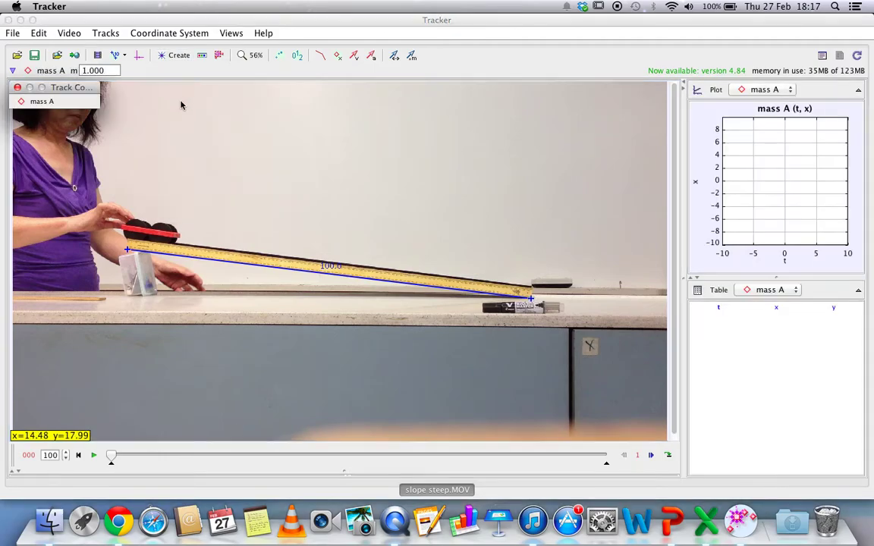
click(36, 101)
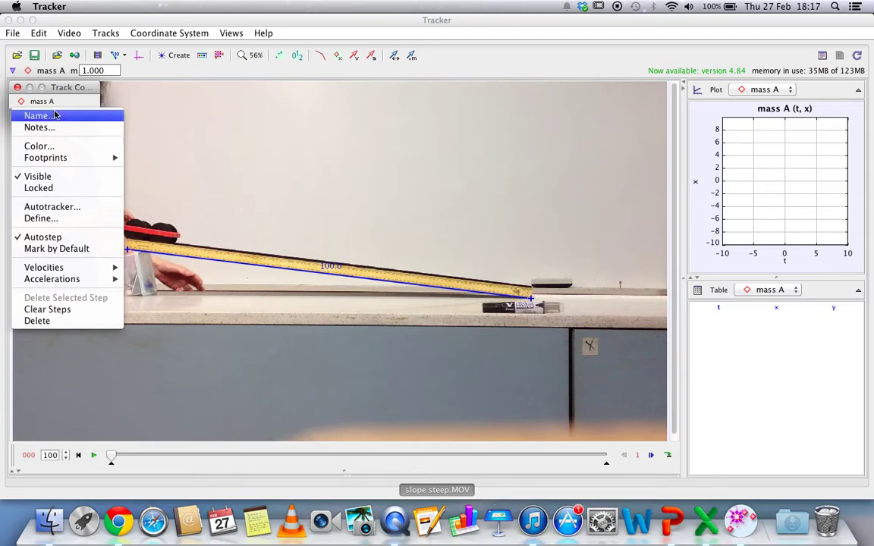
click(54, 116)
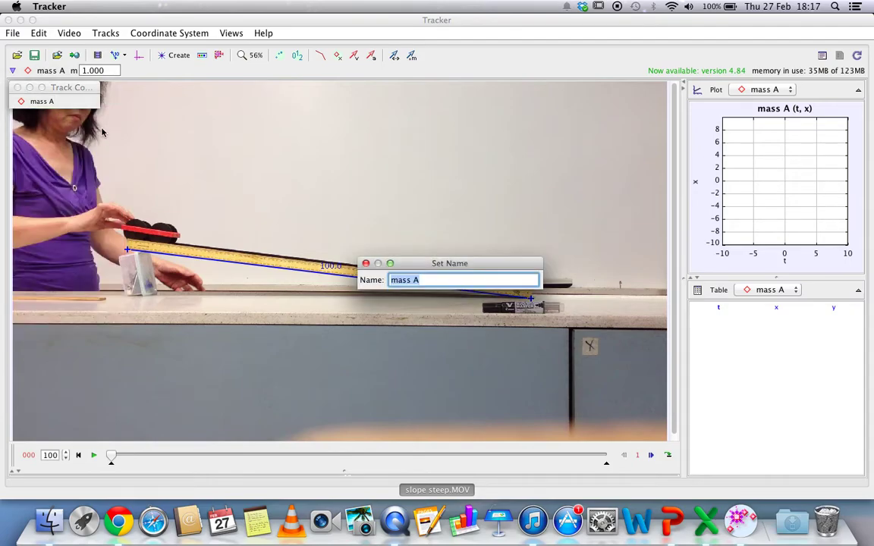
text(Cart)
key(Return)
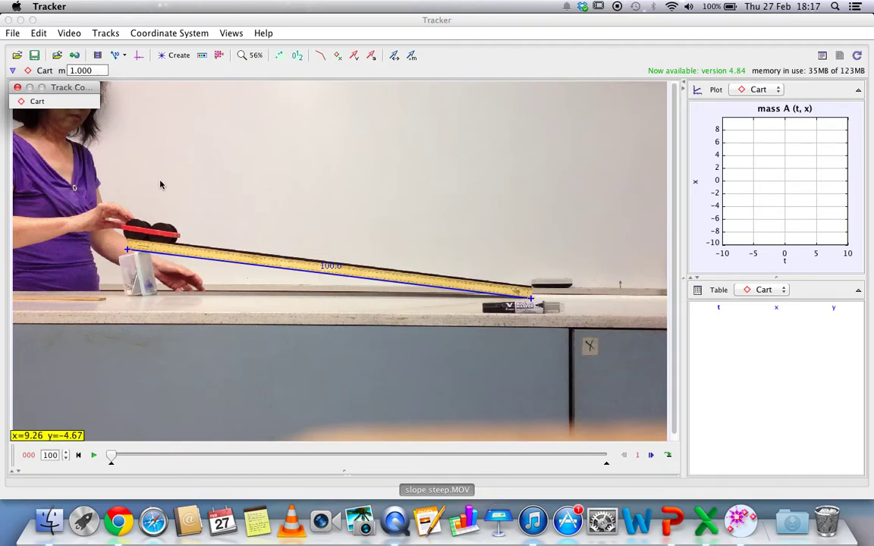
click(139, 58)
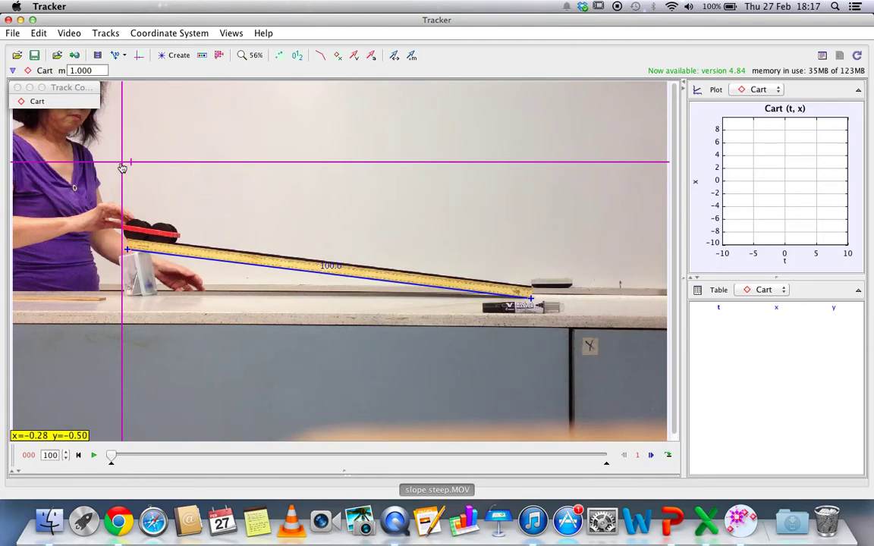
Move the axes origin onto the cart's front top corner, at pixel 319.54, 435.18, angle 0.0°
mouse_move(126, 168)
mouse_down()
mouse_move(236, 260)
mouse_move(236, 294)
mouse_move(141, 286)
mouse_move(125, 234)
mouse_move(124, 174)
mouse_up()
scroll(124, 174, down, 2)
scroll(138, 221, up, 6)
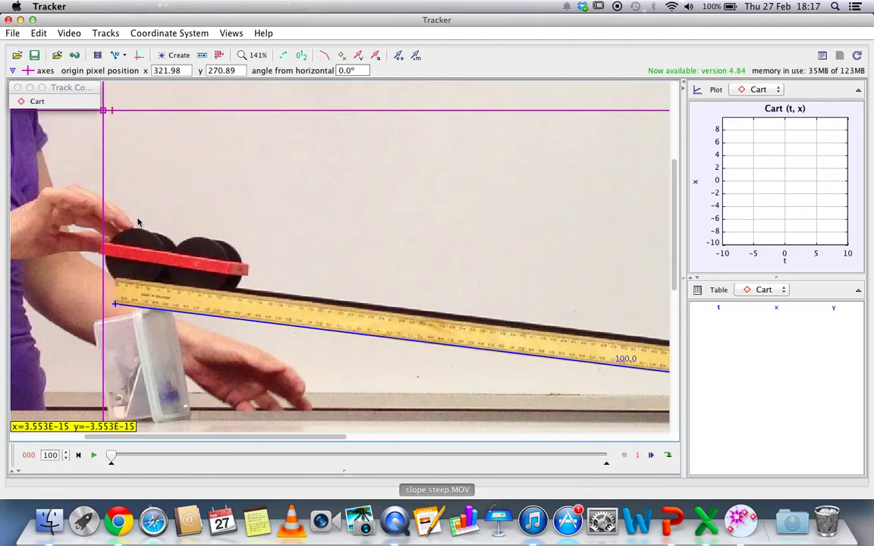
scroll(138, 222, down, 1)
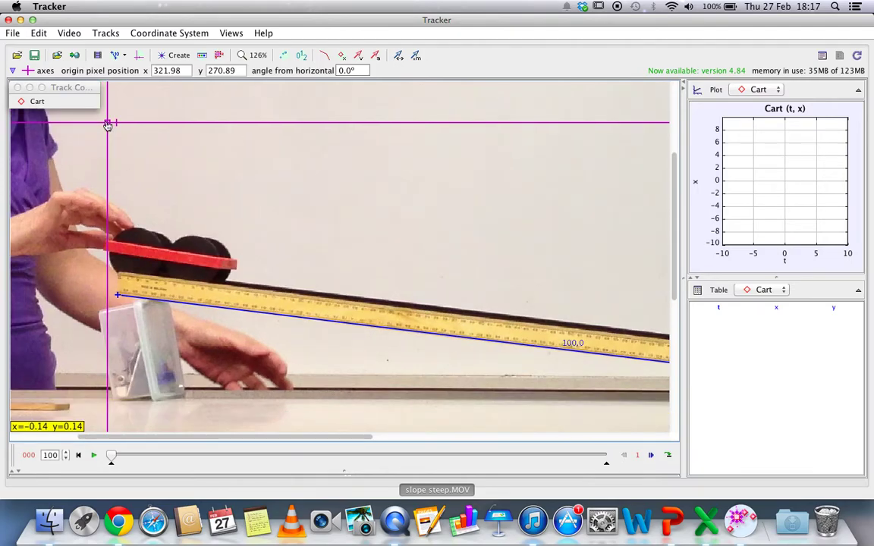
drag(108, 124, 106, 250)
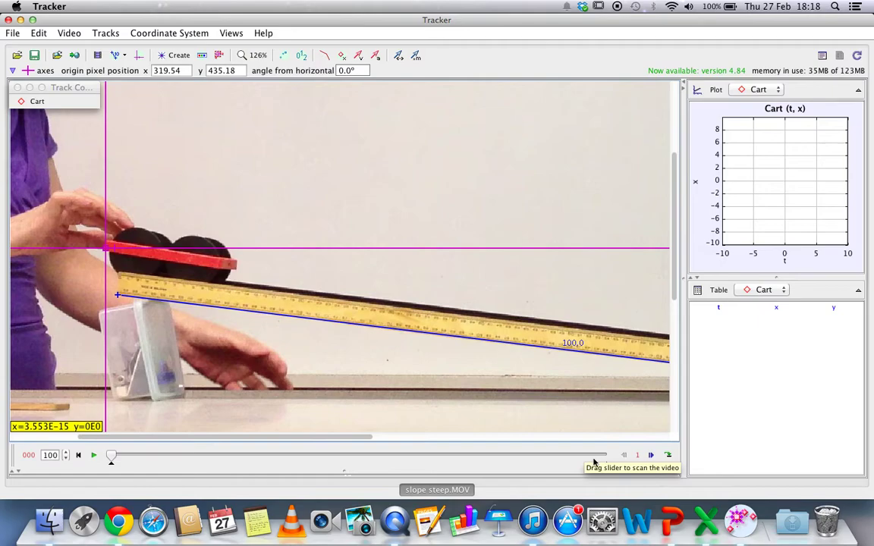
Step ten frames forward and back again to settle on frame 007, the cart's release
click(652, 455)
click(651, 455)
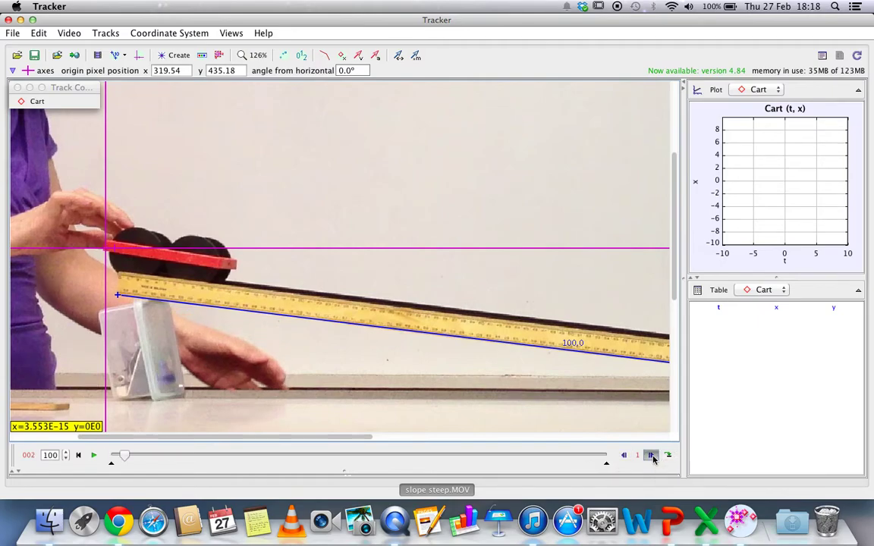
click(651, 456)
click(652, 455)
click(651, 455)
click(652, 455)
click(652, 455)
click(651, 455)
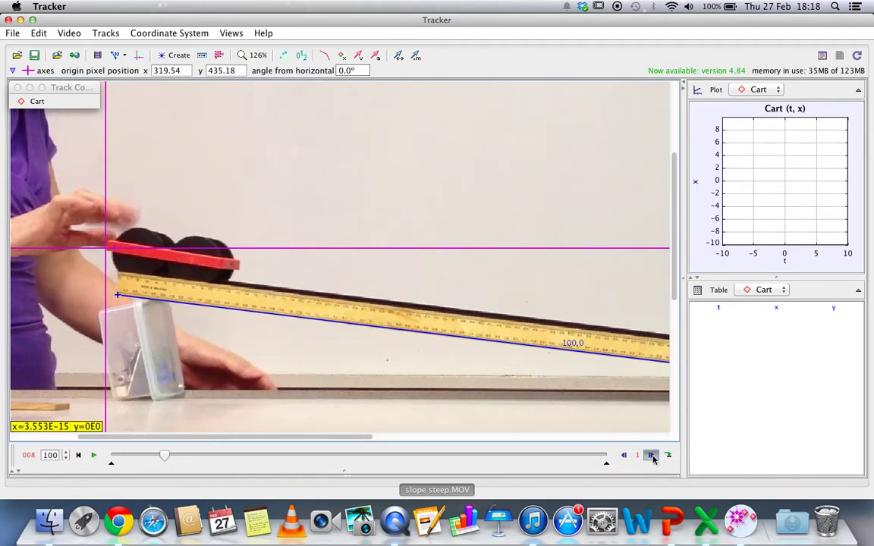
click(651, 456)
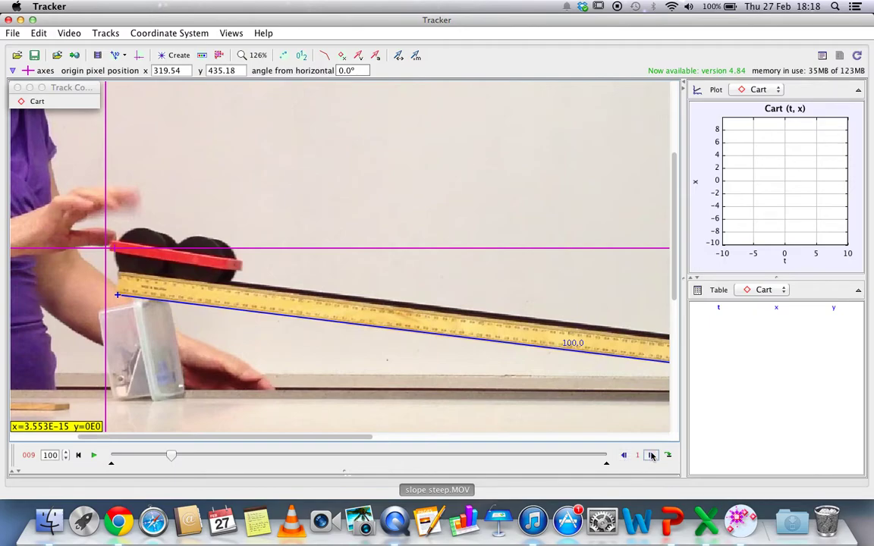
click(651, 455)
click(651, 456)
click(651, 455)
click(652, 455)
click(651, 456)
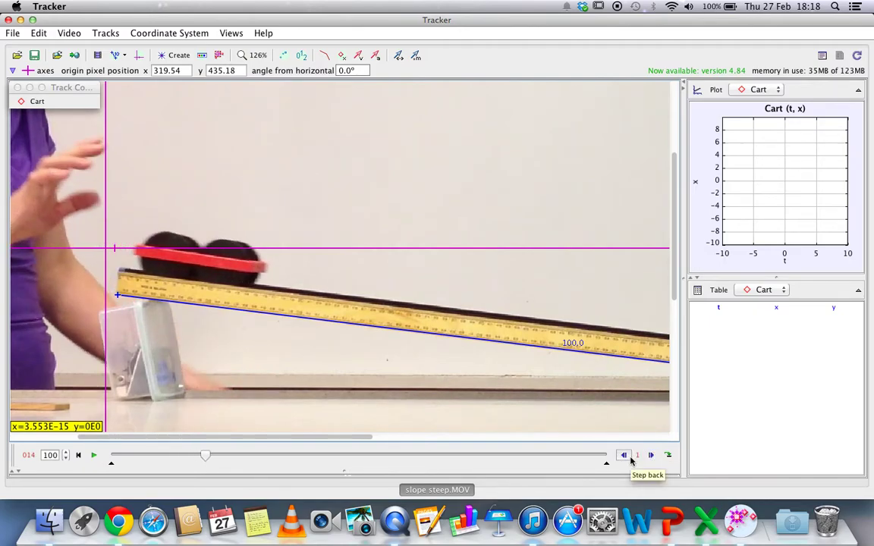
click(628, 457)
click(628, 457)
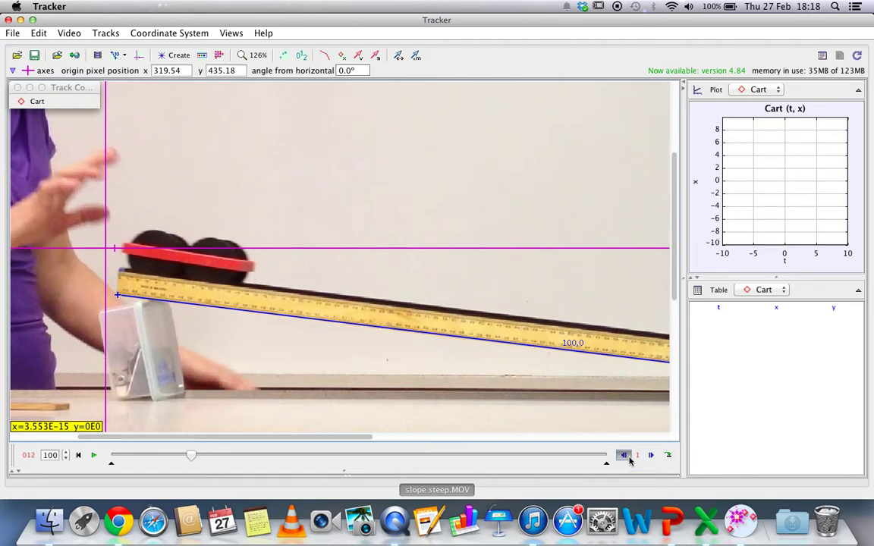
click(629, 457)
click(628, 458)
click(629, 457)
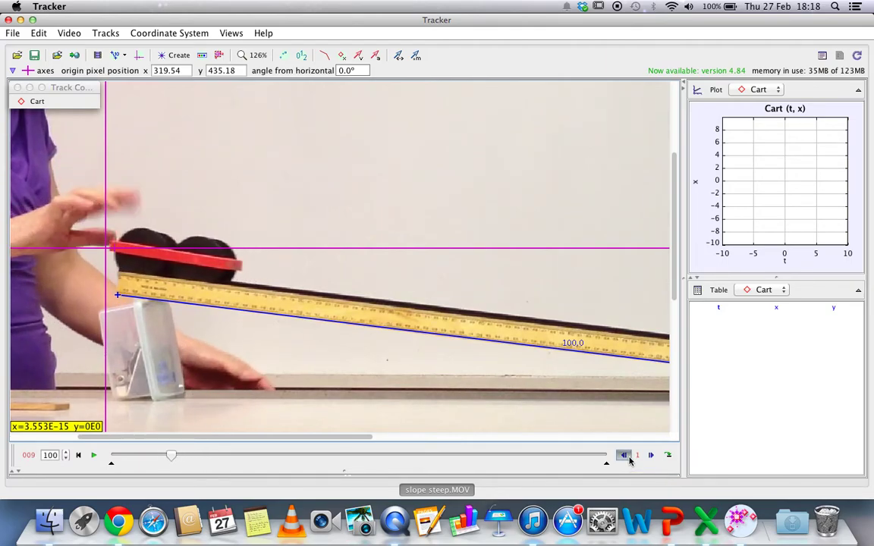
click(628, 458)
click(624, 456)
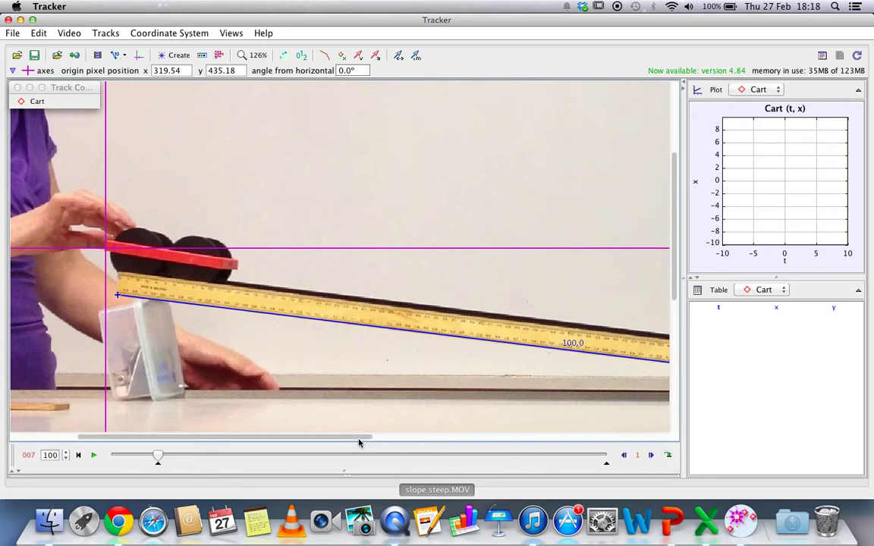
Play the video to watch the cart roll, stopping as it nears the bottom
scroll(357, 390, down, 5)
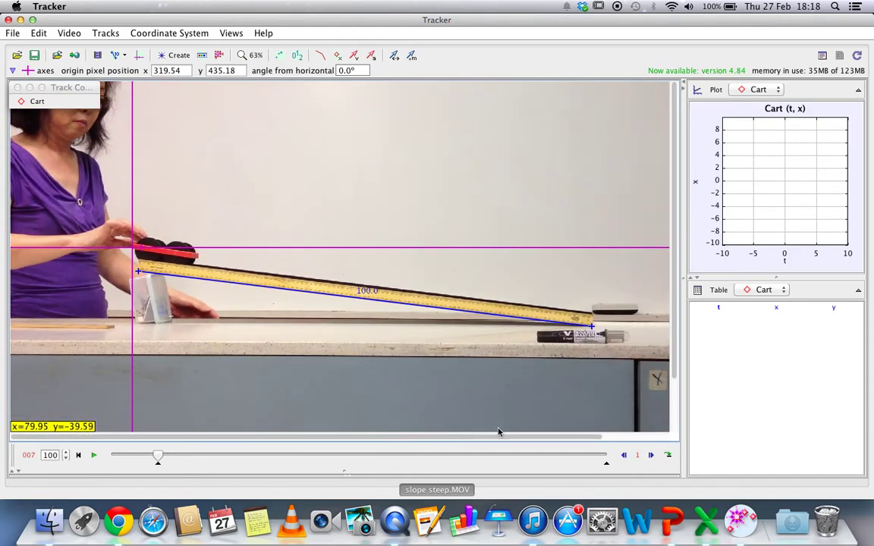
click(651, 456)
click(651, 455)
click(651, 456)
click(650, 456)
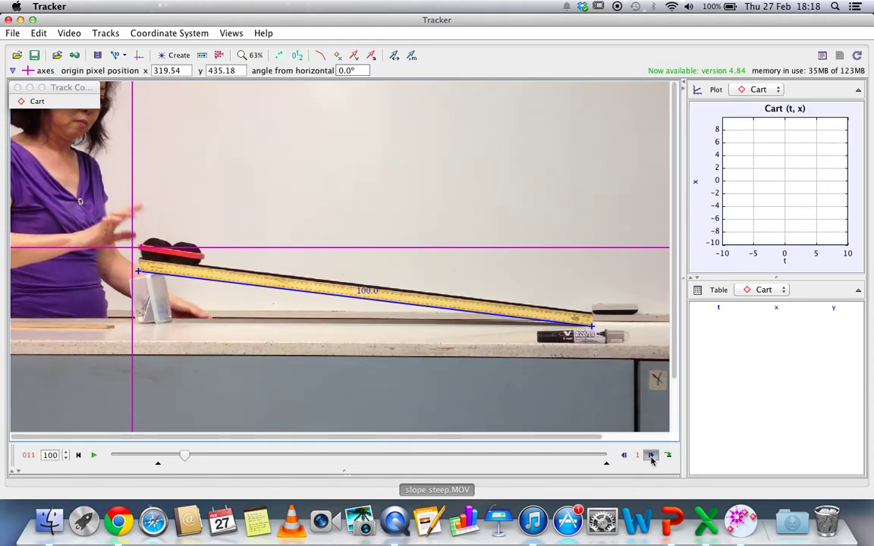
click(650, 456)
click(651, 456)
click(651, 455)
click(650, 456)
click(650, 455)
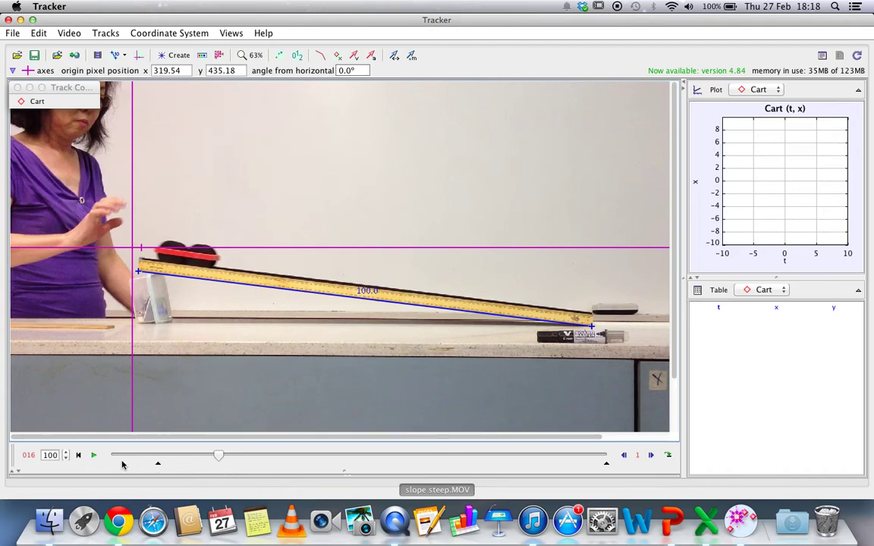
click(93, 456)
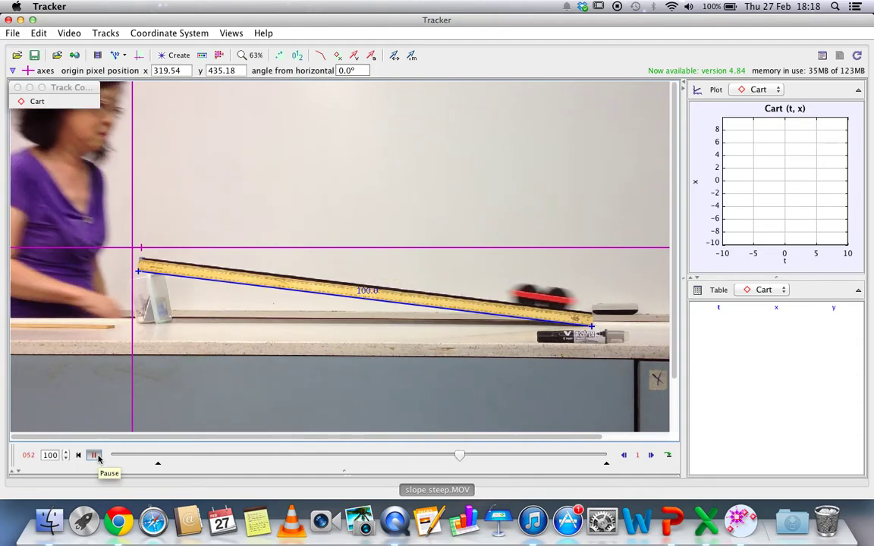
click(94, 456)
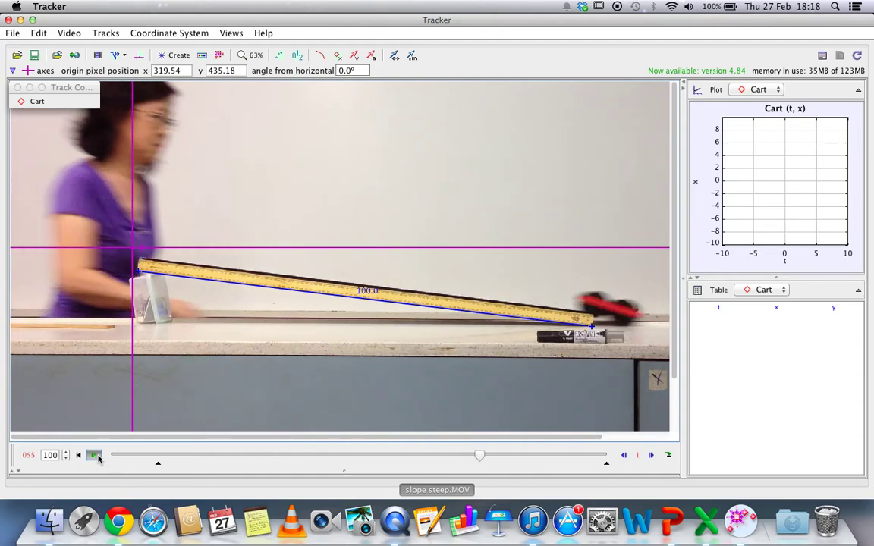
Set frame 054 as the end frame and return to start frame 007
click(624, 455)
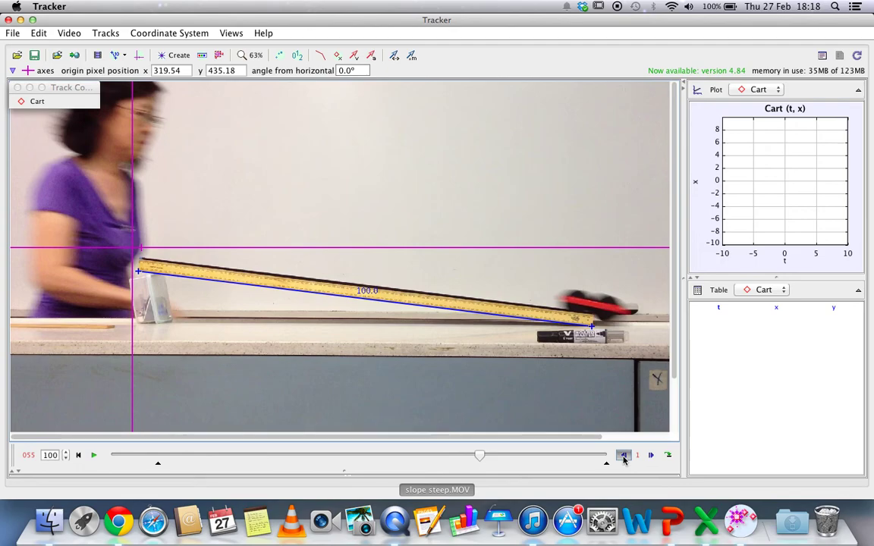
click(624, 455)
click(624, 455)
click(624, 456)
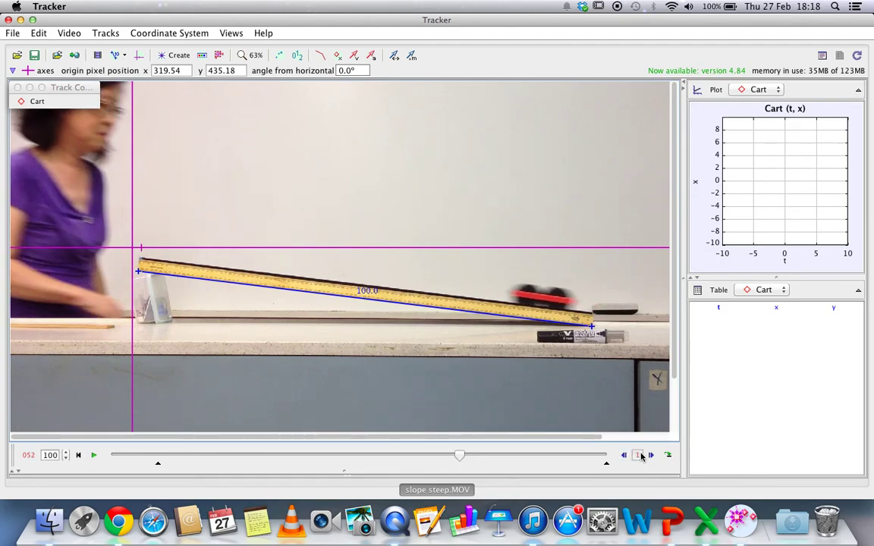
click(648, 456)
click(648, 455)
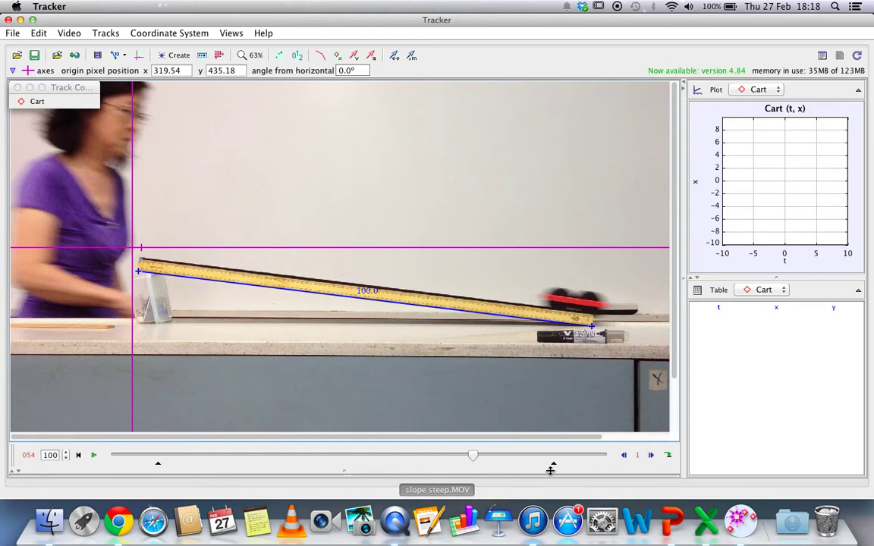
drag(551, 470, 476, 471)
click(79, 456)
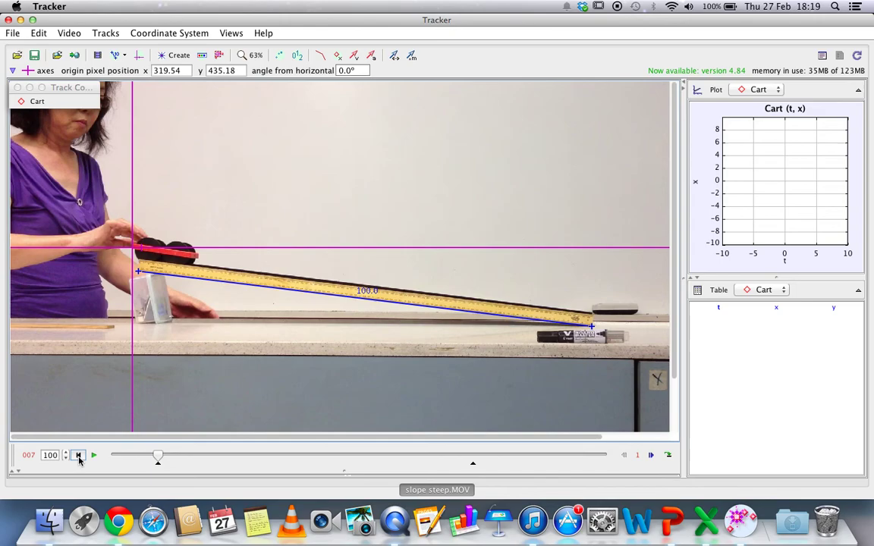